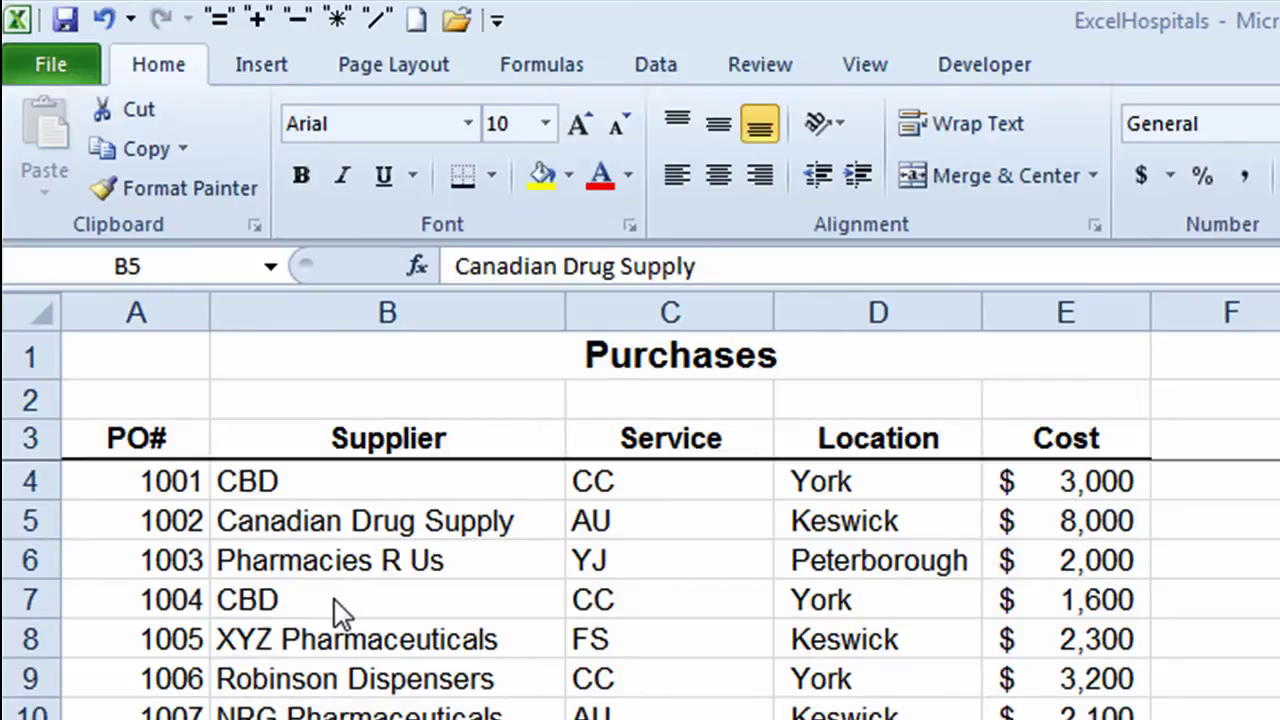
- Turn on filtering for the Purchases list, starting from a cell inside the data
left_click(130, 600)
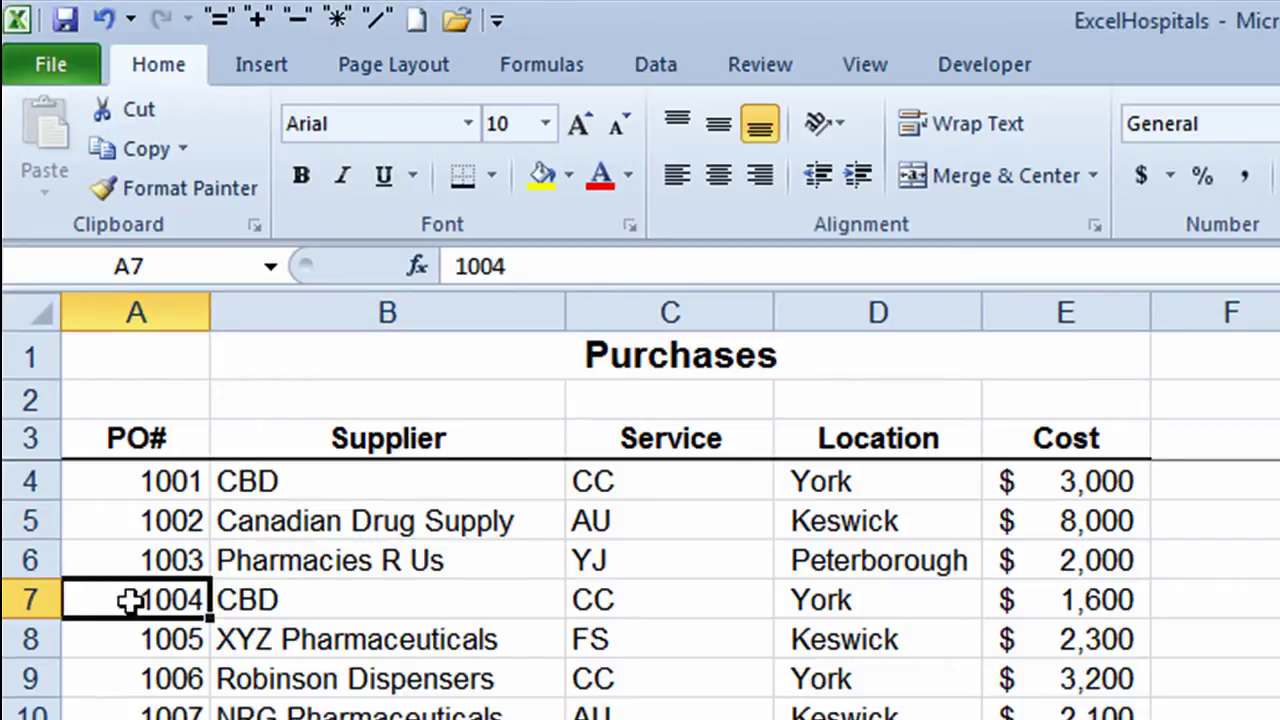
left_click(658, 68)
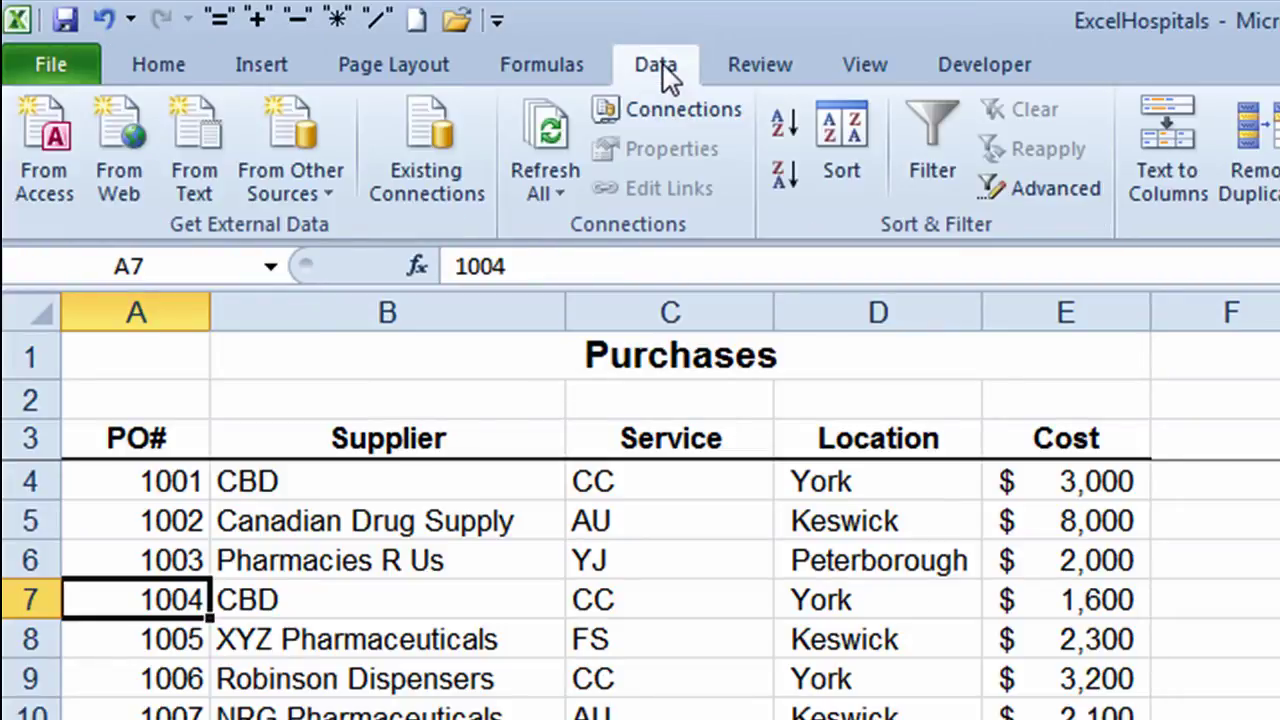
left_click(933, 130)
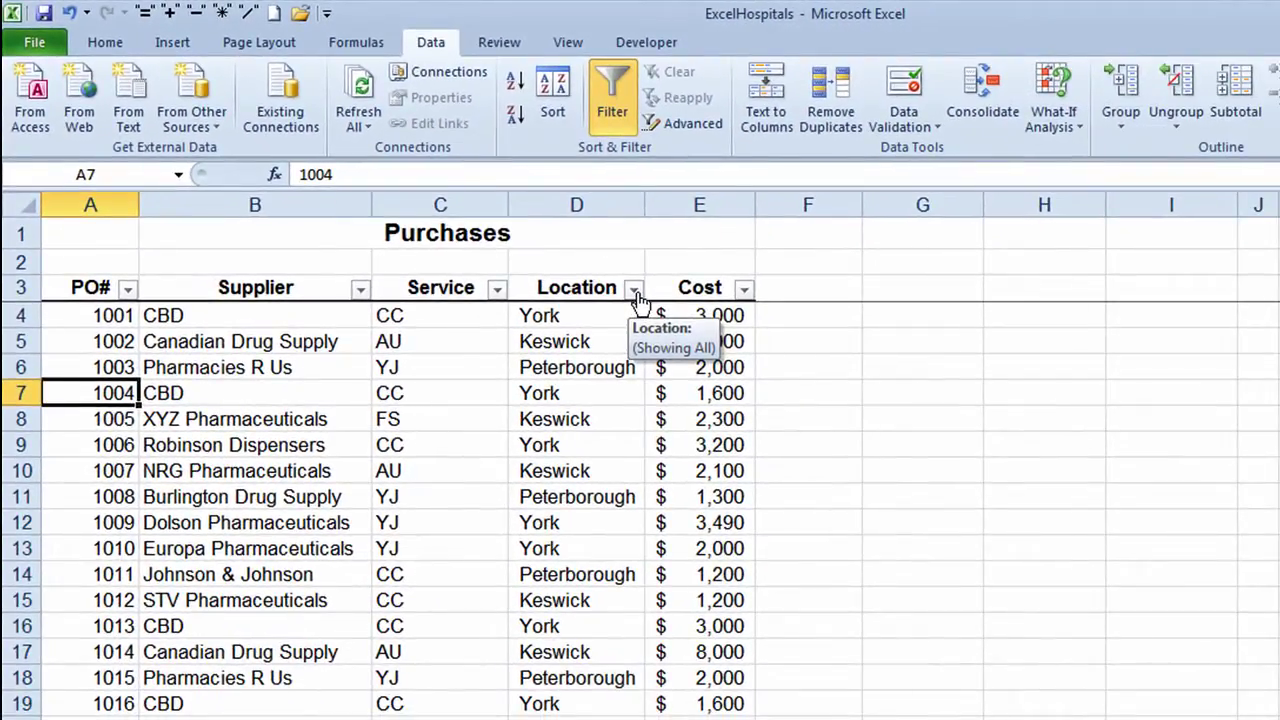
- Filter the Location column to show only Keswick purchases, excluding Peterborough and York
left_click(634, 289)
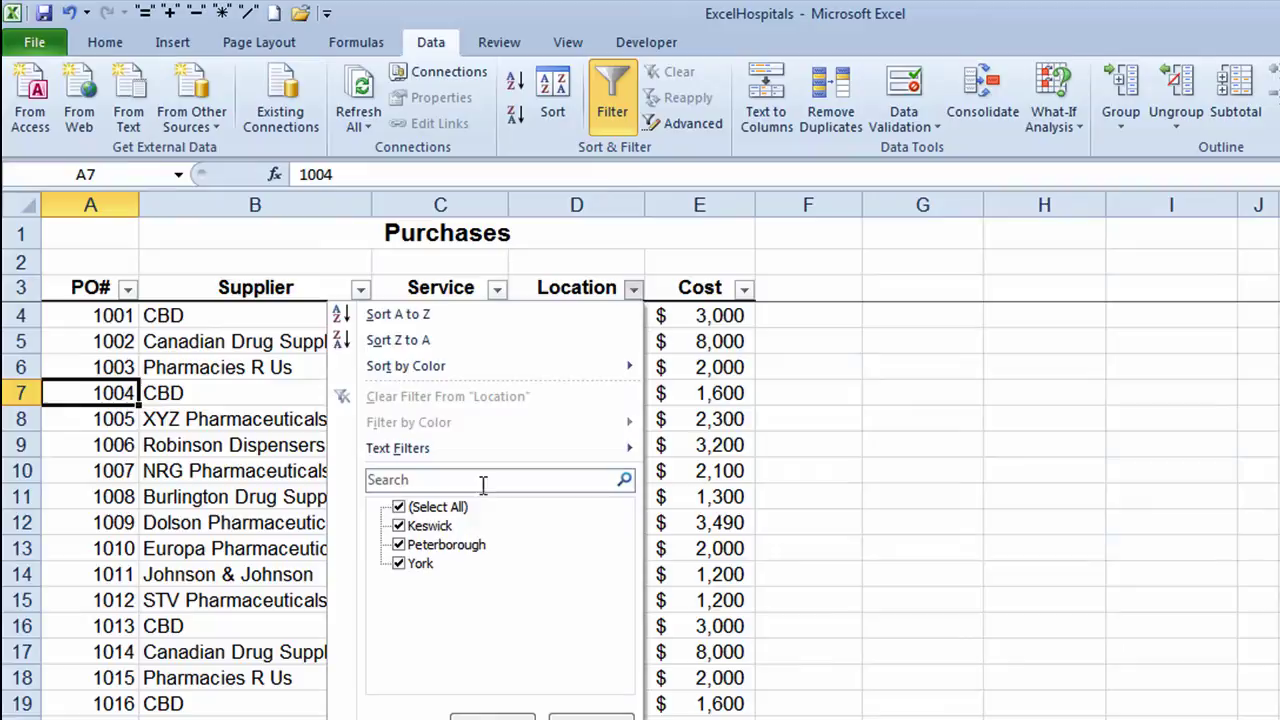
left_click(399, 545)
left_click(399, 563)
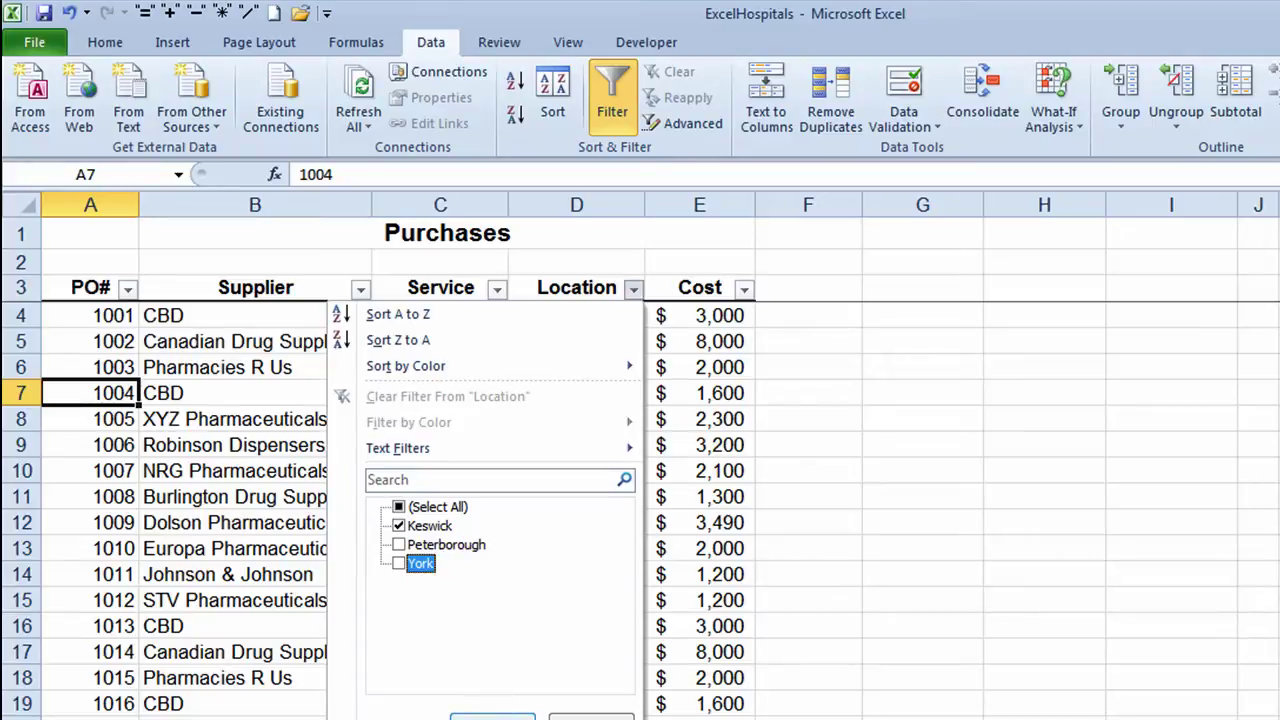
left_click(492, 714)
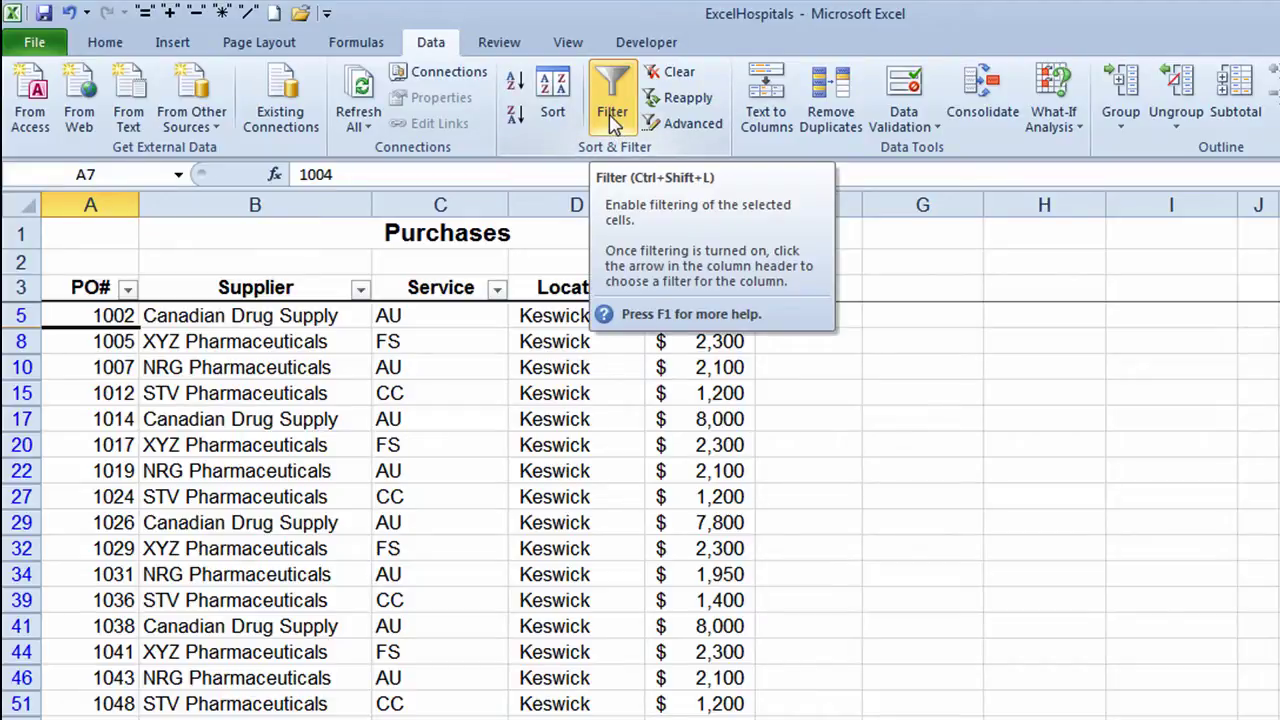
- Reset the list by turning filtering off and on again, and filter Cost to values greater than or equal to 3000
left_click(614, 118)
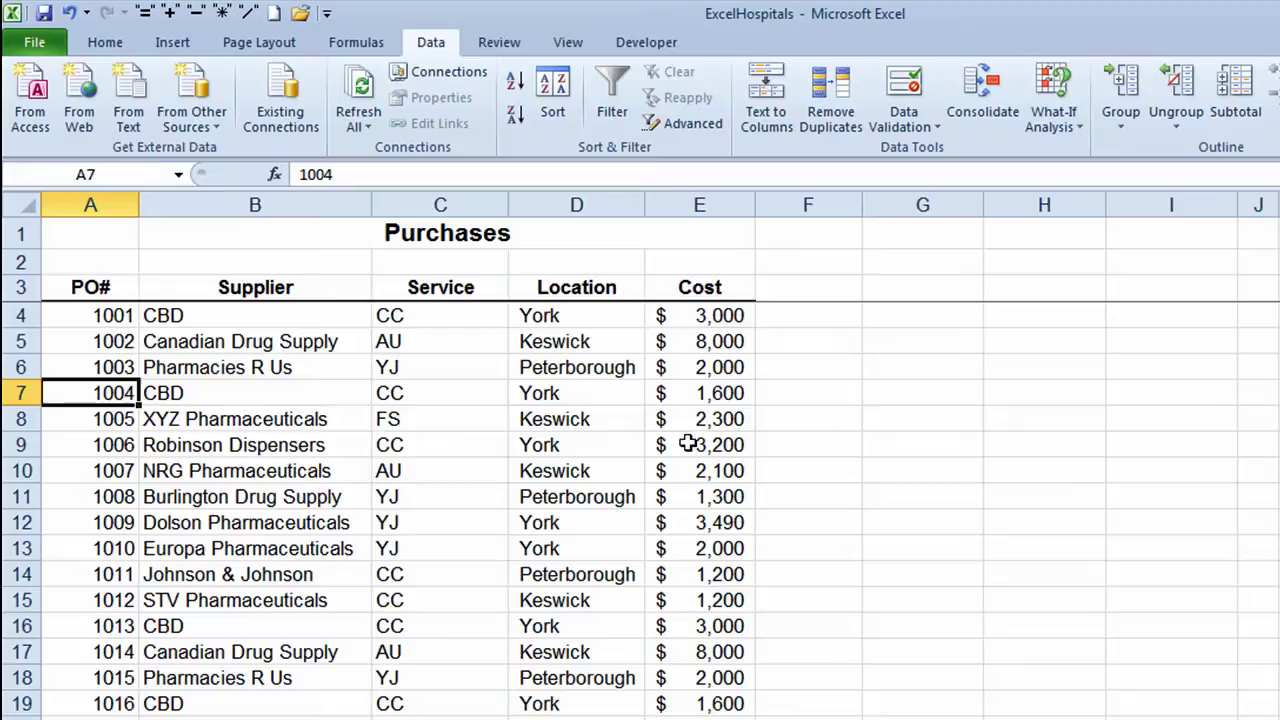
left_click(615, 92)
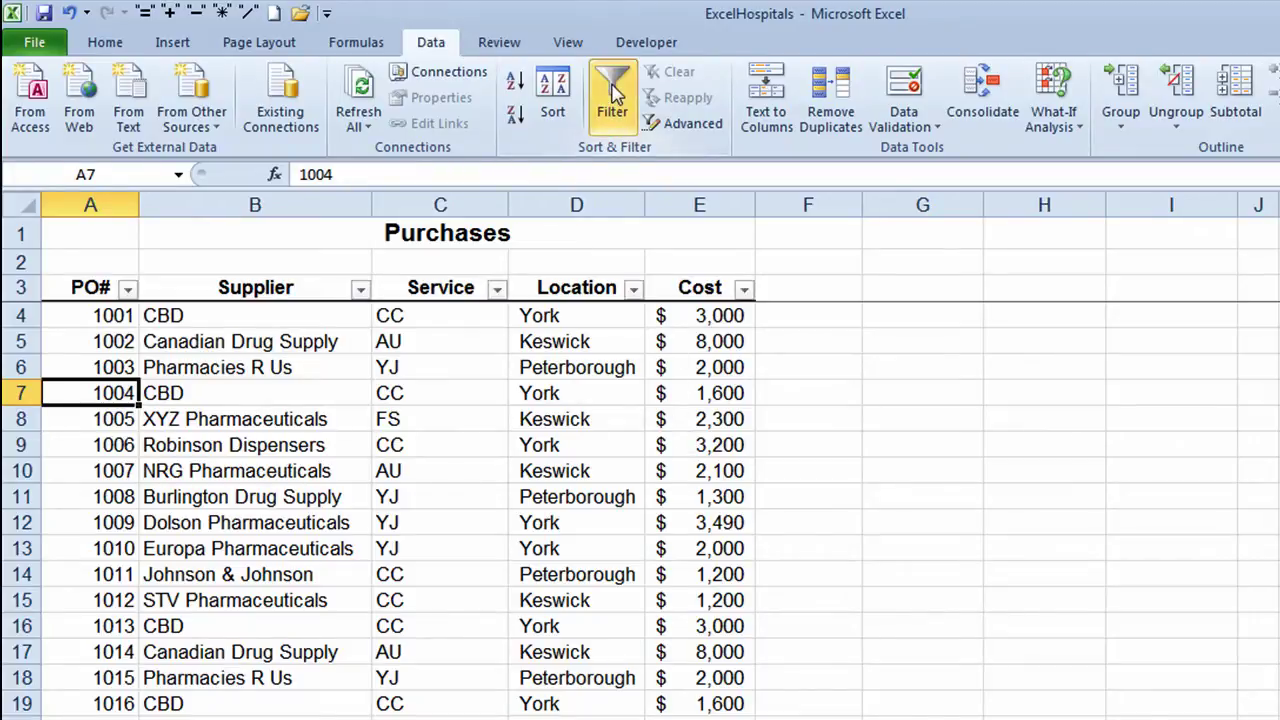
left_click(744, 291)
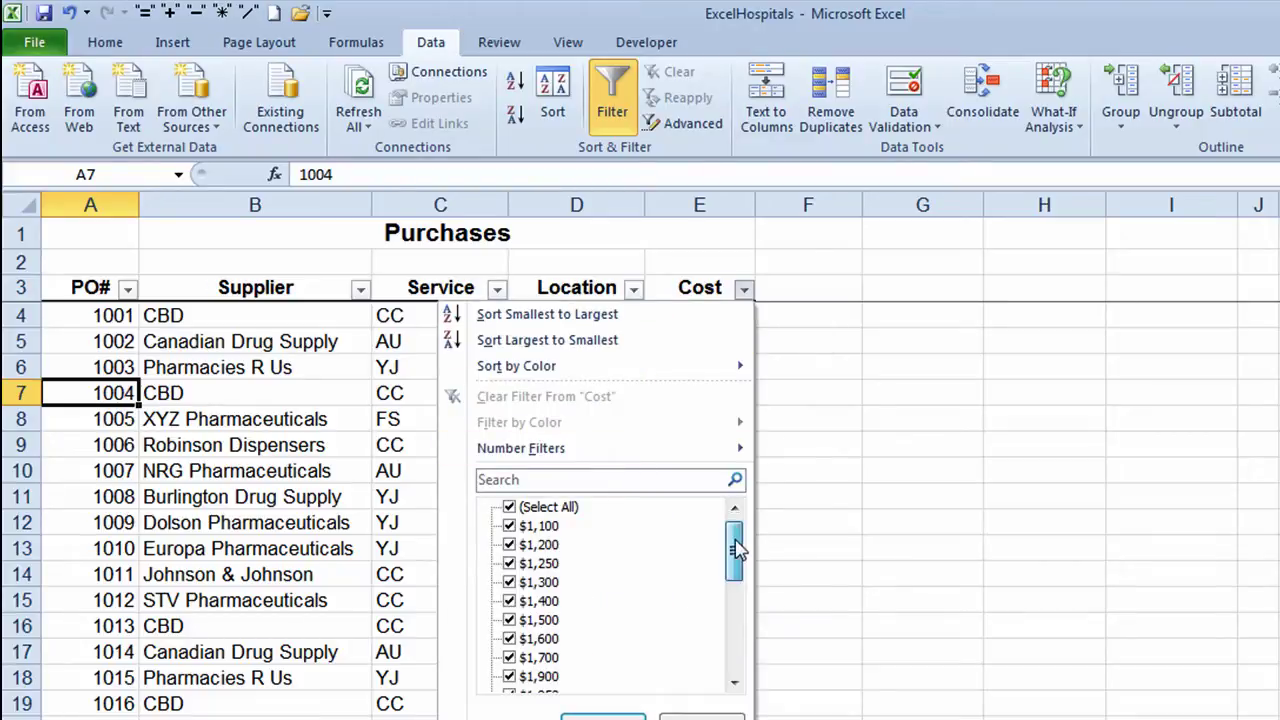
mouse_move(737, 546)
left_mouse_down()
mouse_move(744, 605)
mouse_move(732, 624)
mouse_move(750, 551)
left_mouse_up()
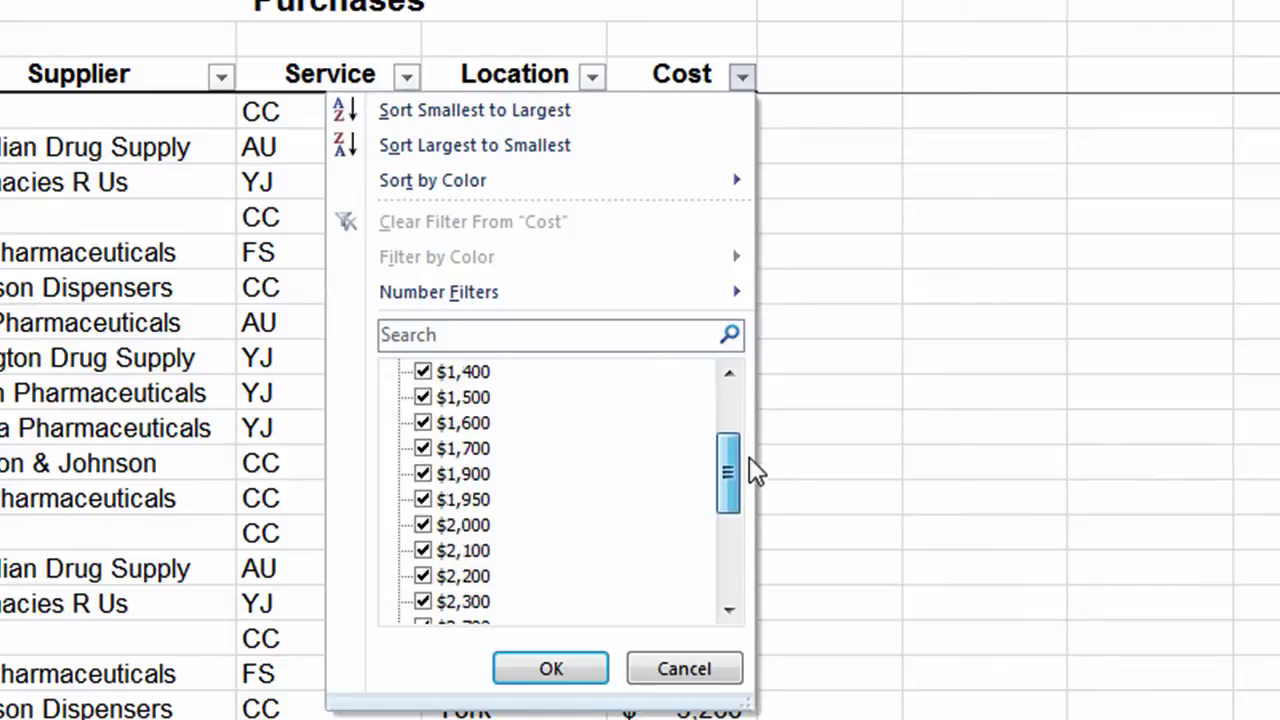
left_click_drag(755, 470, 749, 404)
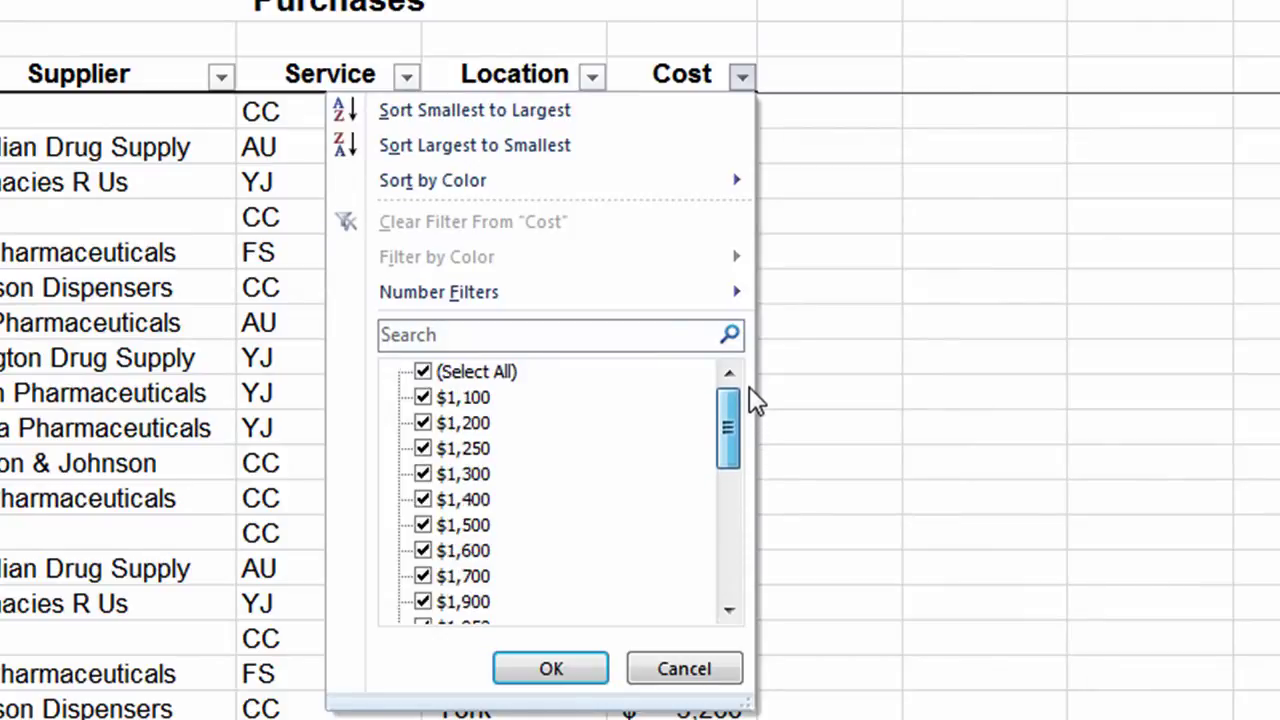
mouse_move(449, 300)
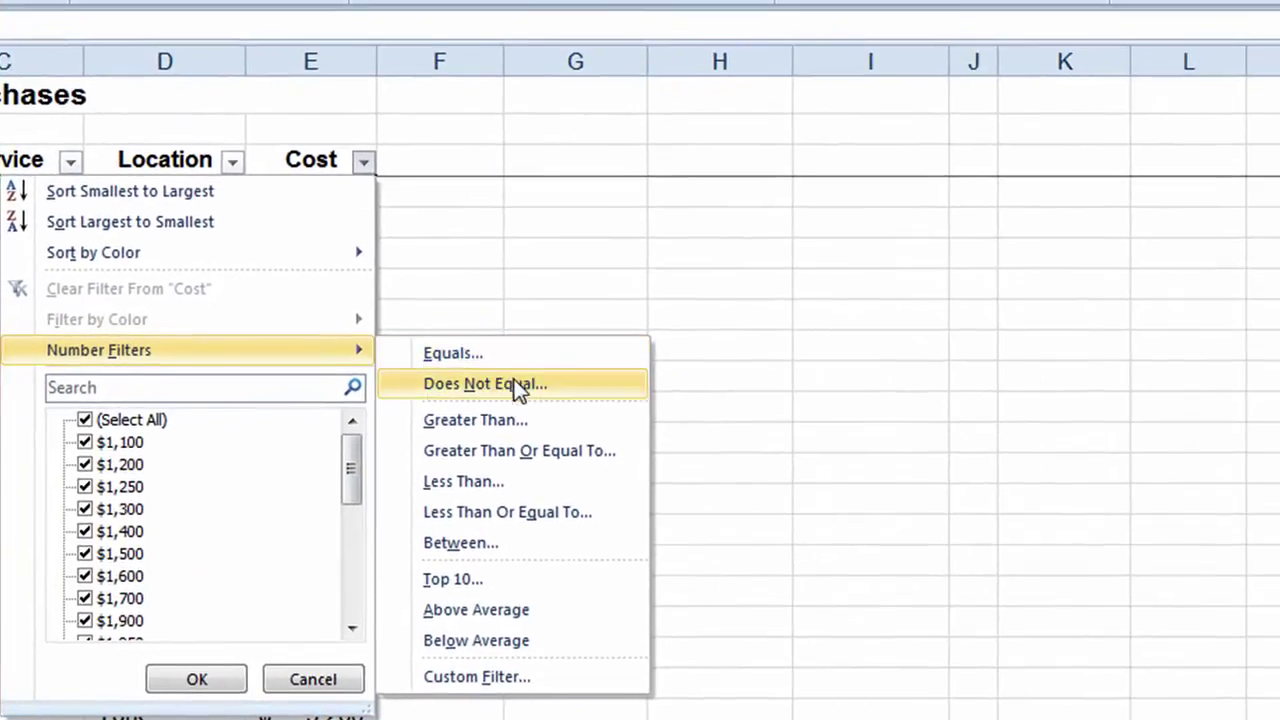
left_click(555, 450)
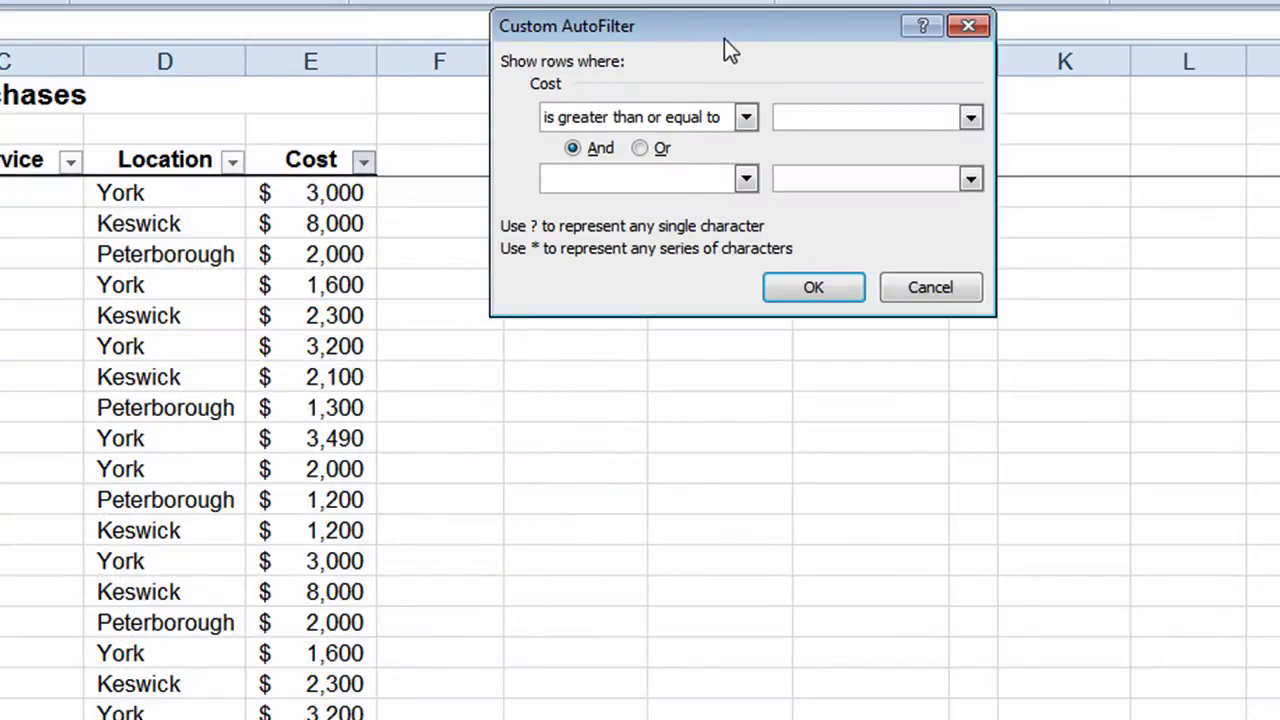
left_click_drag(724, 36, 606, 231)
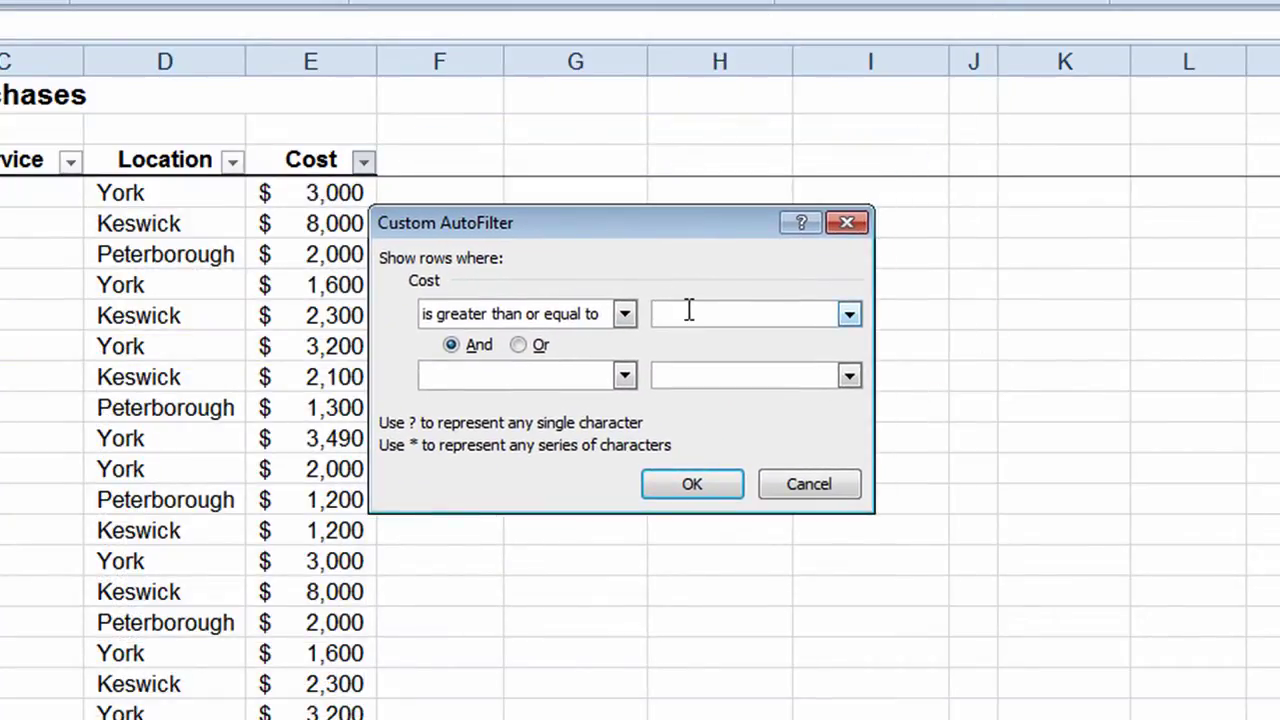
type("3000")
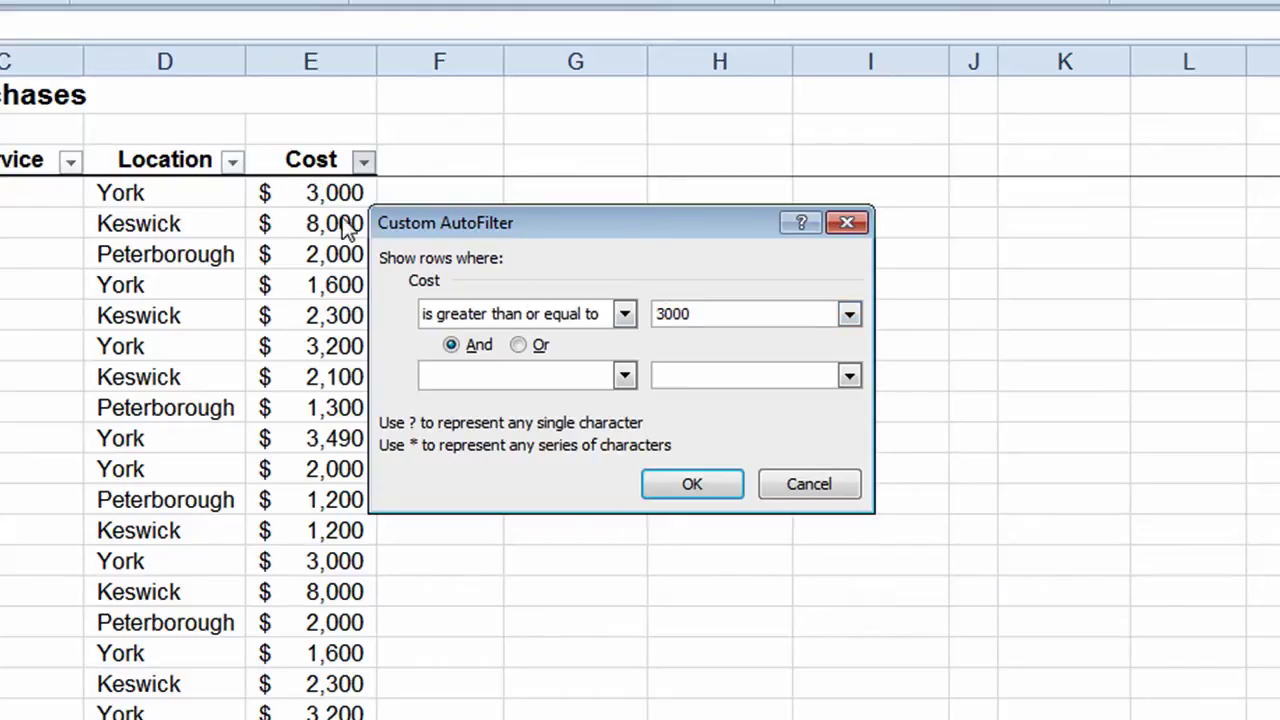
left_click(690, 490)
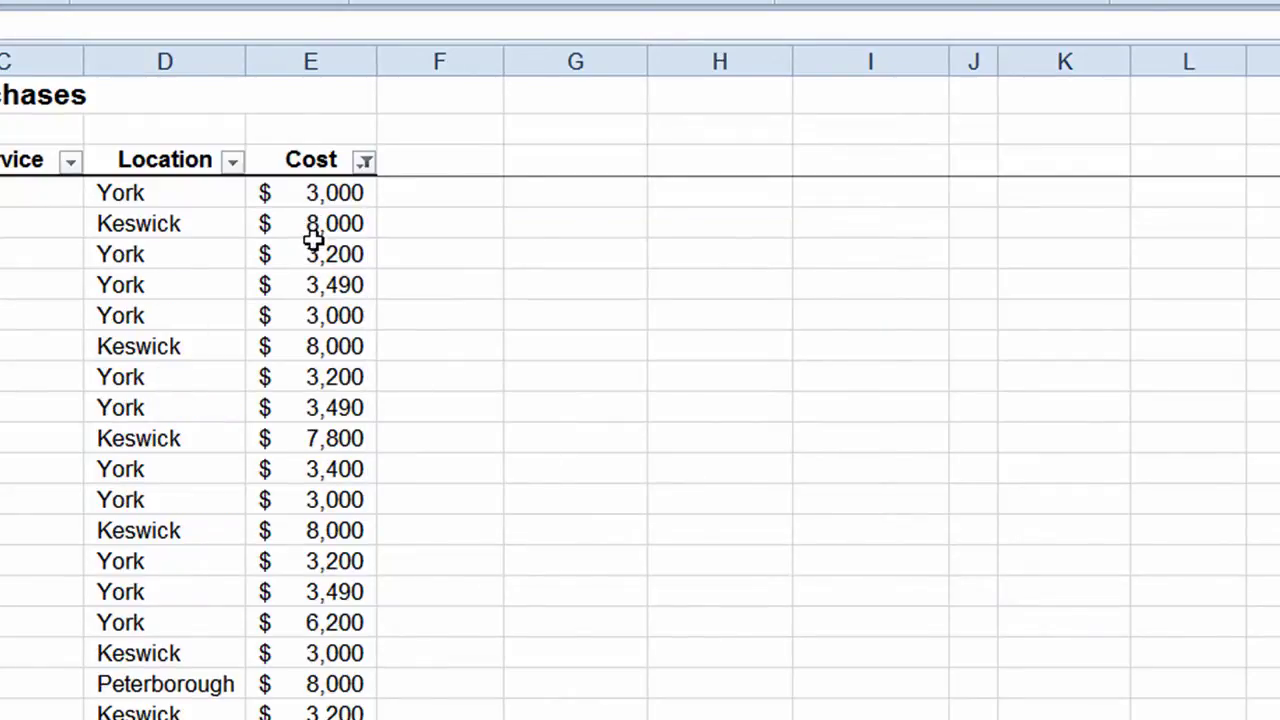
- Review the filtered purchases and clear the filter from the Cost column
scroll(315, 254, "down", 1)
scroll(315, 254, "down", 2)
scroll(315, 254, "up", 2)
left_click(366, 163)
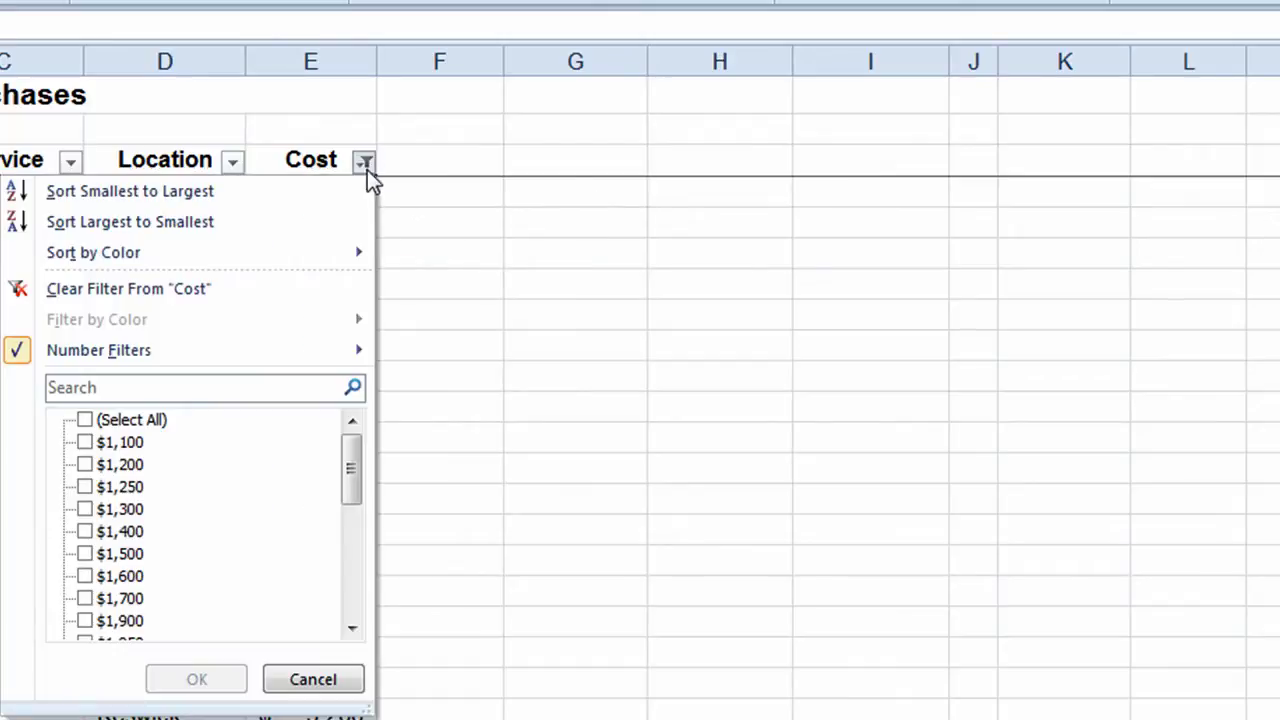
left_click(152, 292)
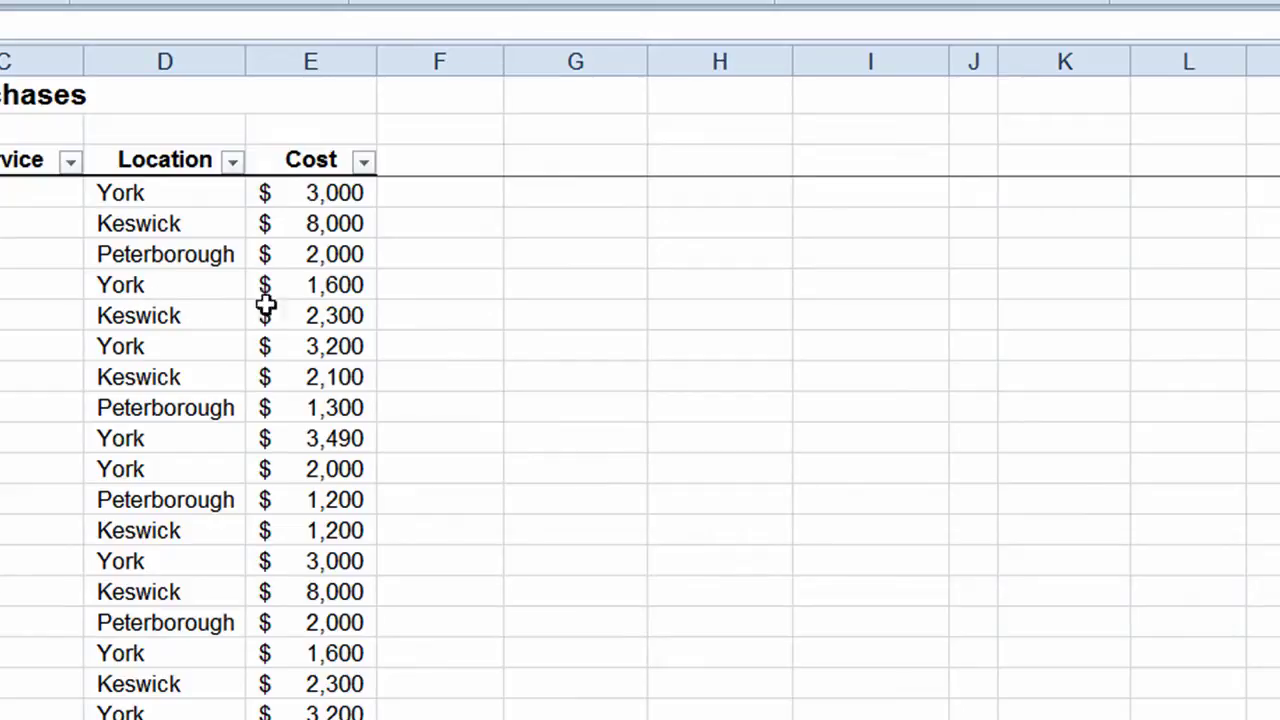
- Apply a Top 10 number filter to the Cost column, showing the top values by items
left_click(364, 164)
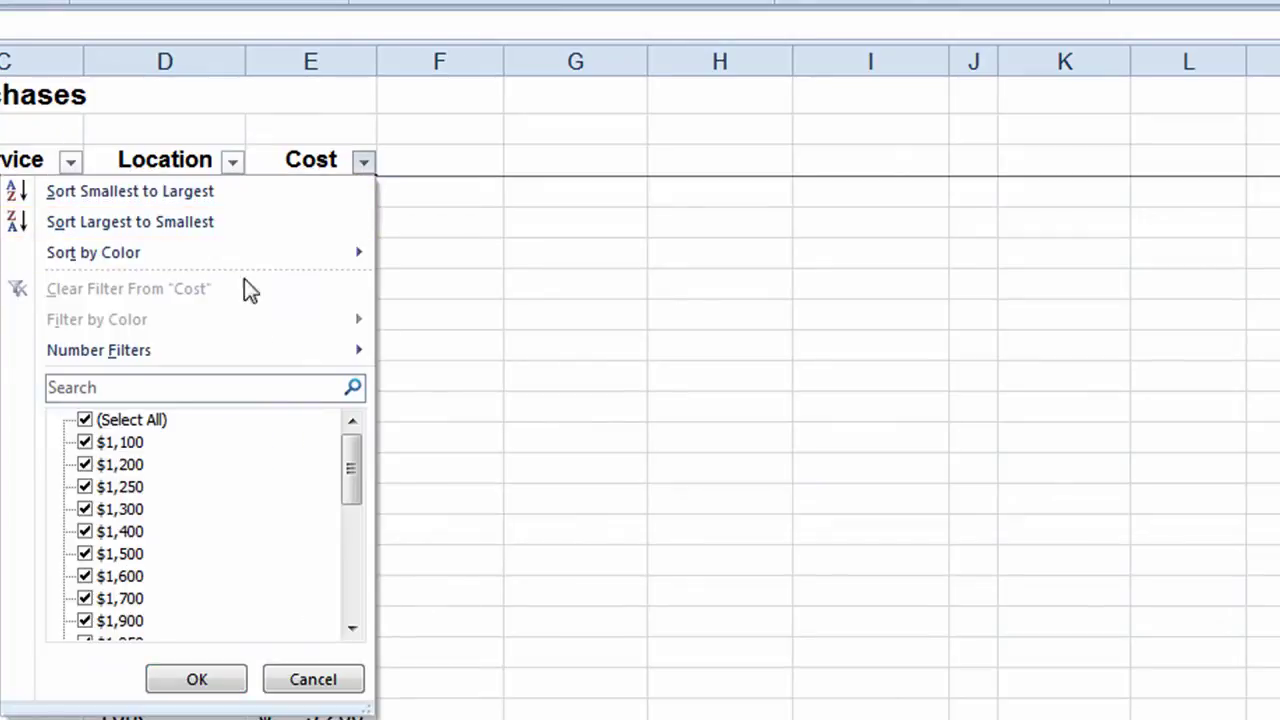
mouse_move(134, 362)
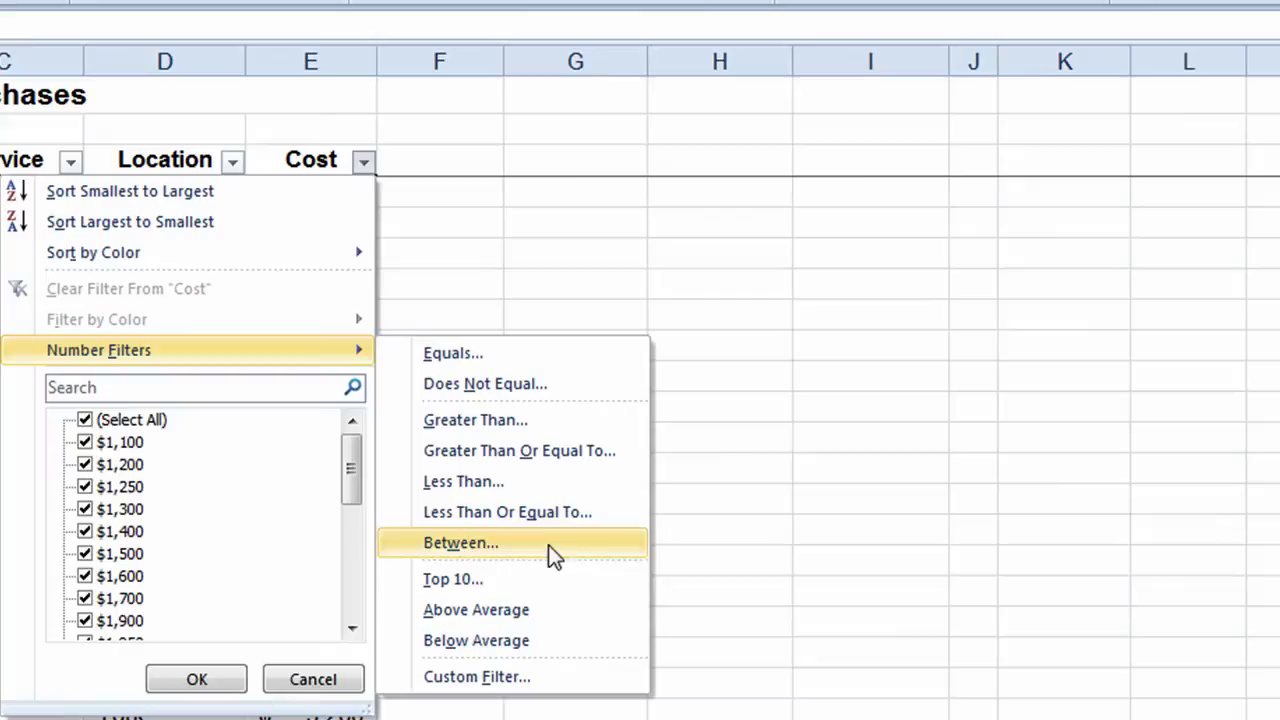
left_click(518, 577)
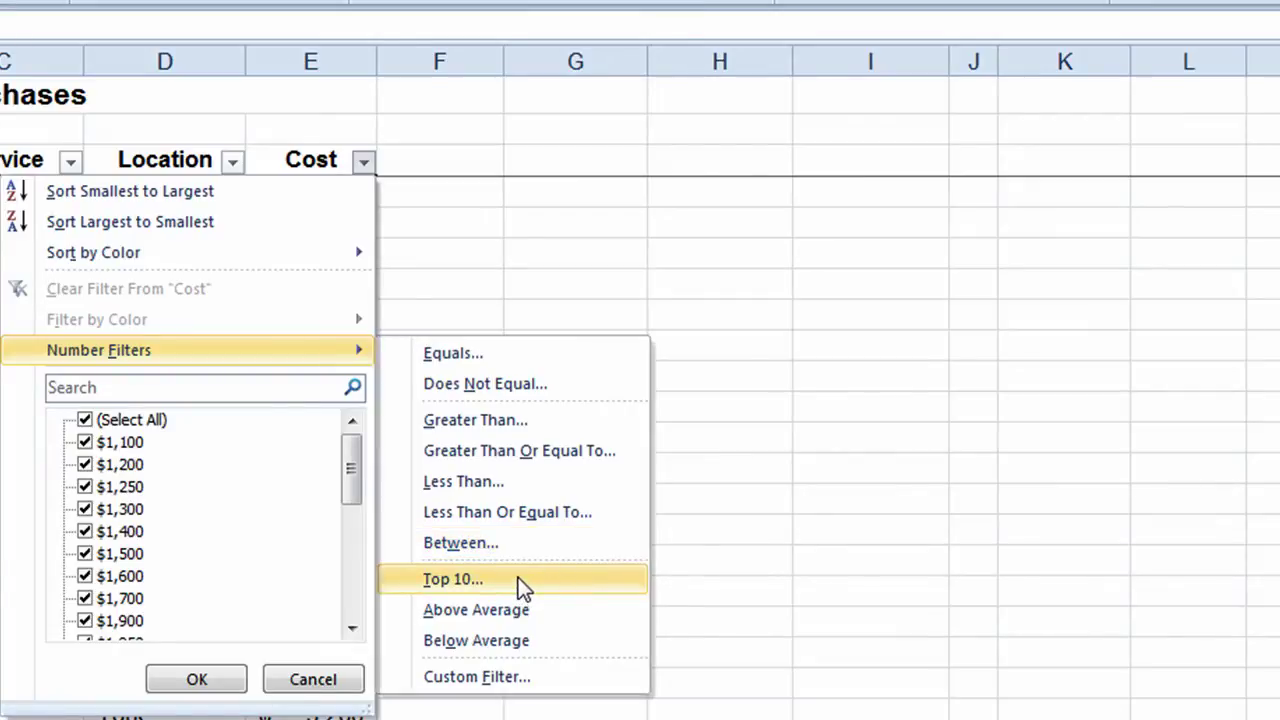
left_click_drag(560, 305, 511, 337)
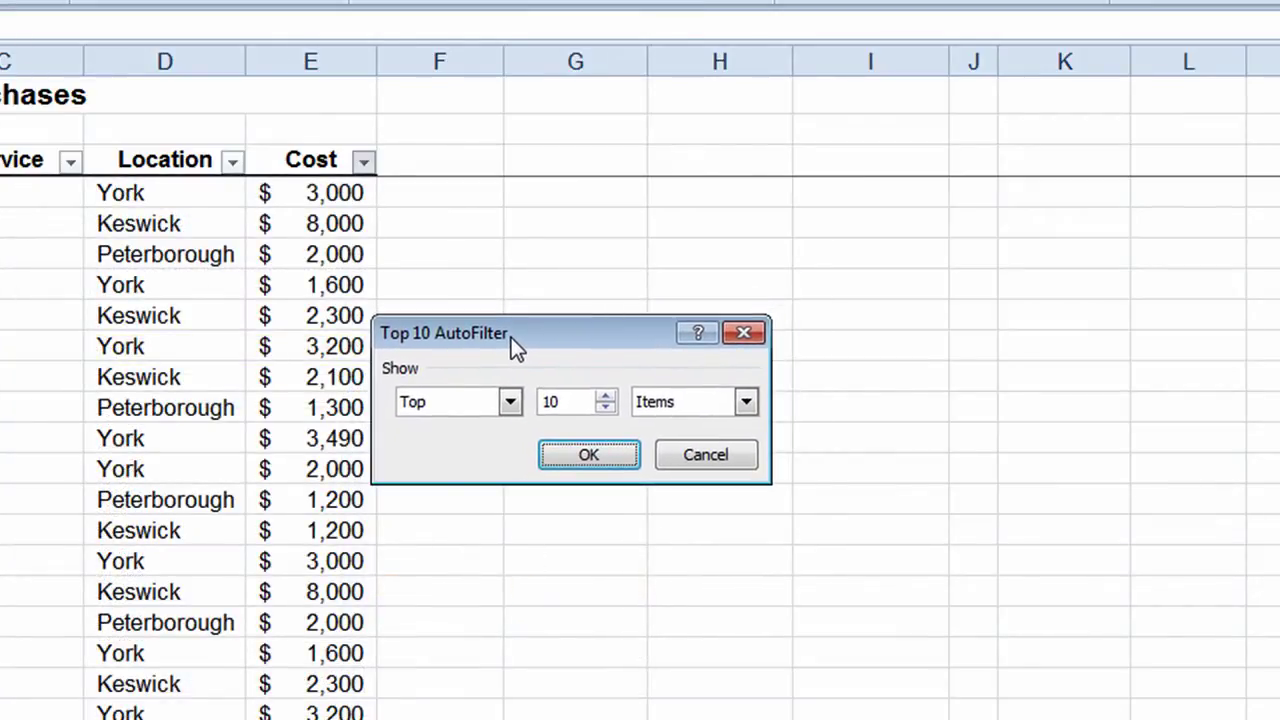
left_click(511, 404)
left_click(465, 445)
left_click(510, 401)
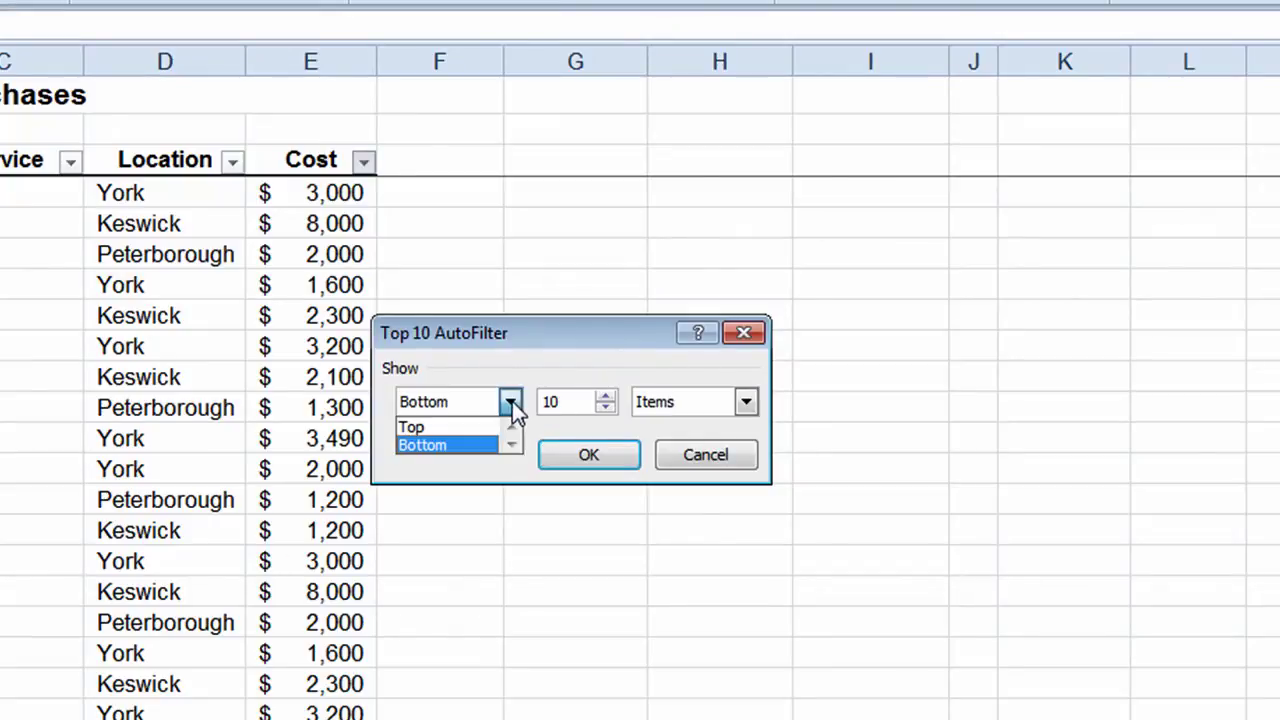
left_click(453, 426)
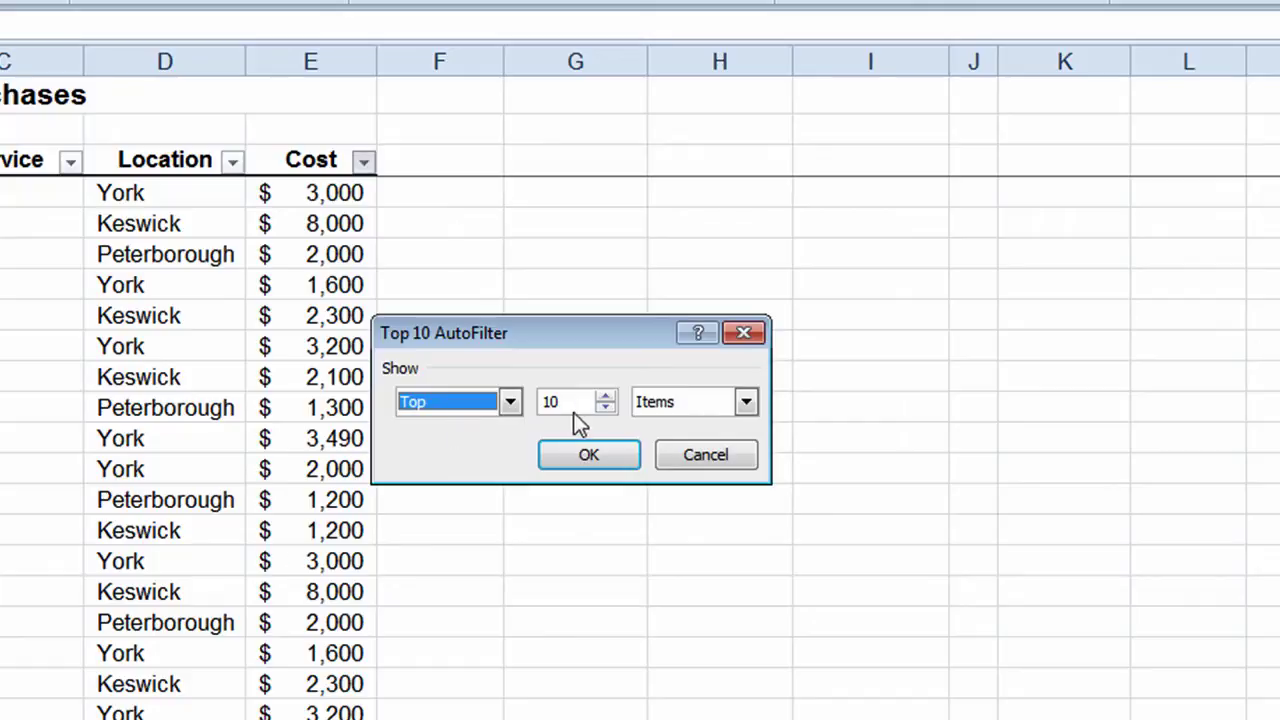
left_click(606, 401)
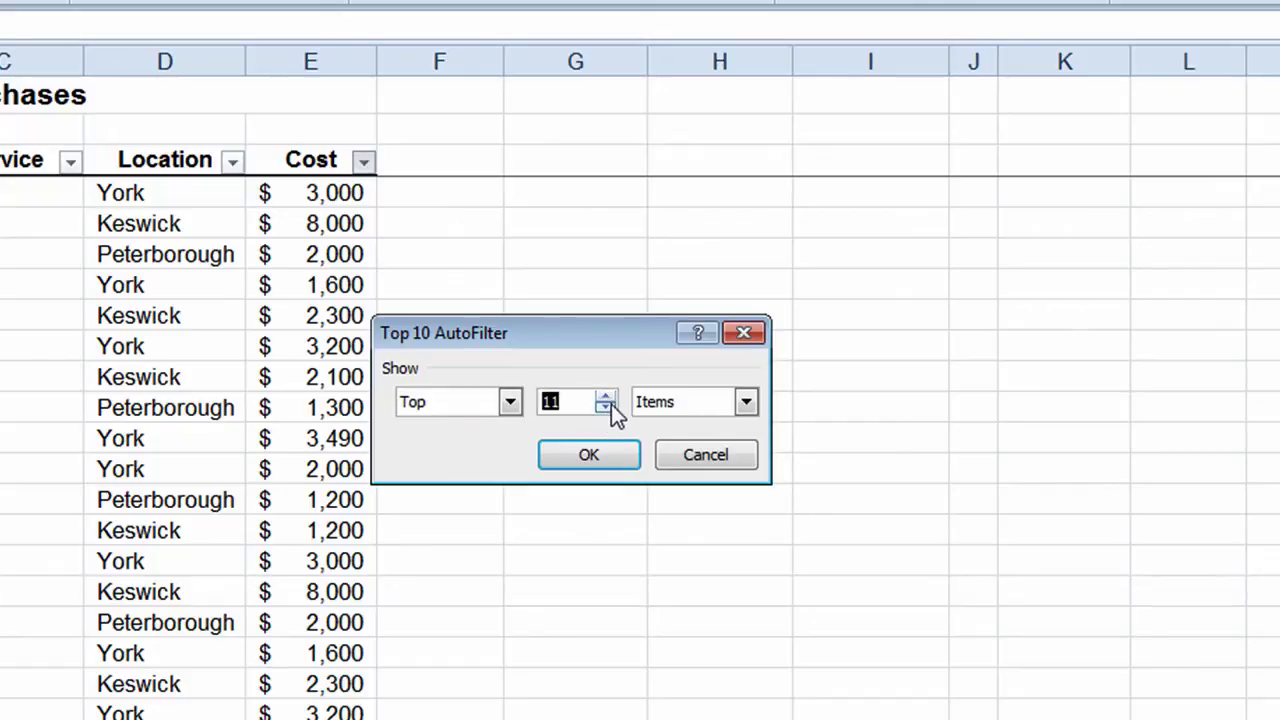
left_click(611, 405)
left_click(611, 405)
left_click(611, 405)
left_click(611, 405)
left_click(611, 405)
left_click(606, 397)
left_click(590, 455)
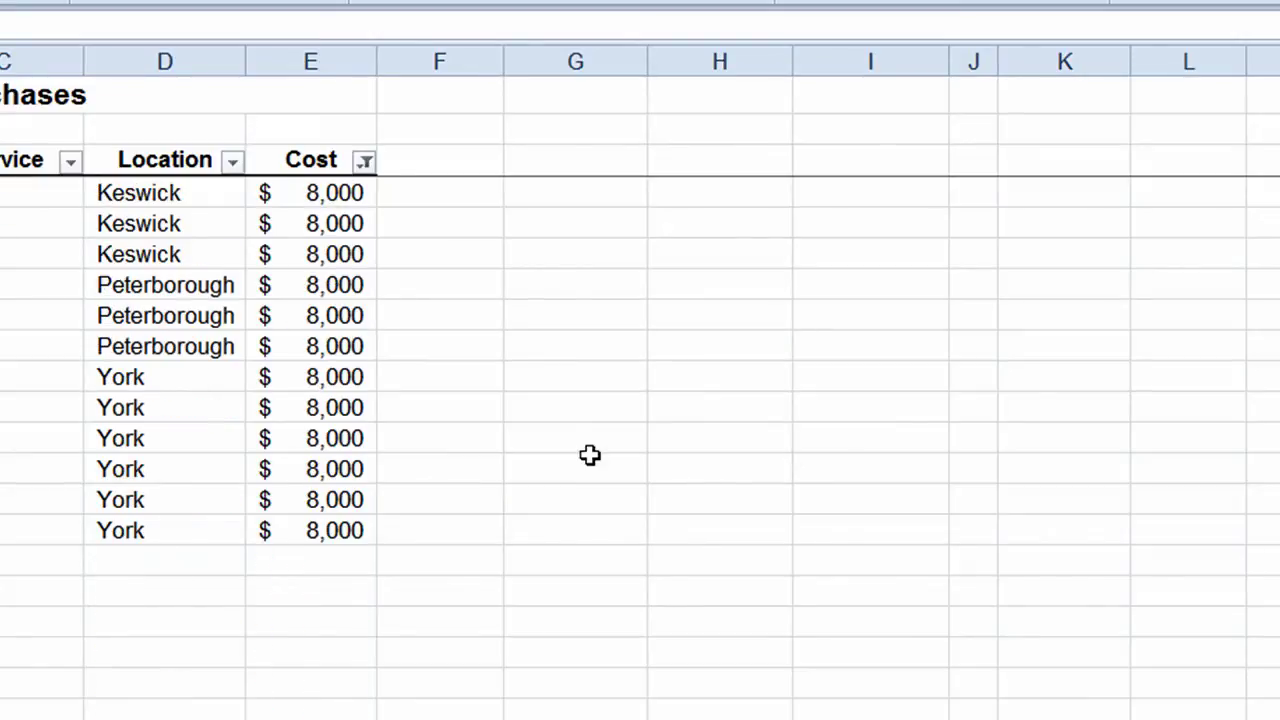
- Clear the Top 10 filter from the Cost column and show only above-average costs instead
left_click(364, 165)
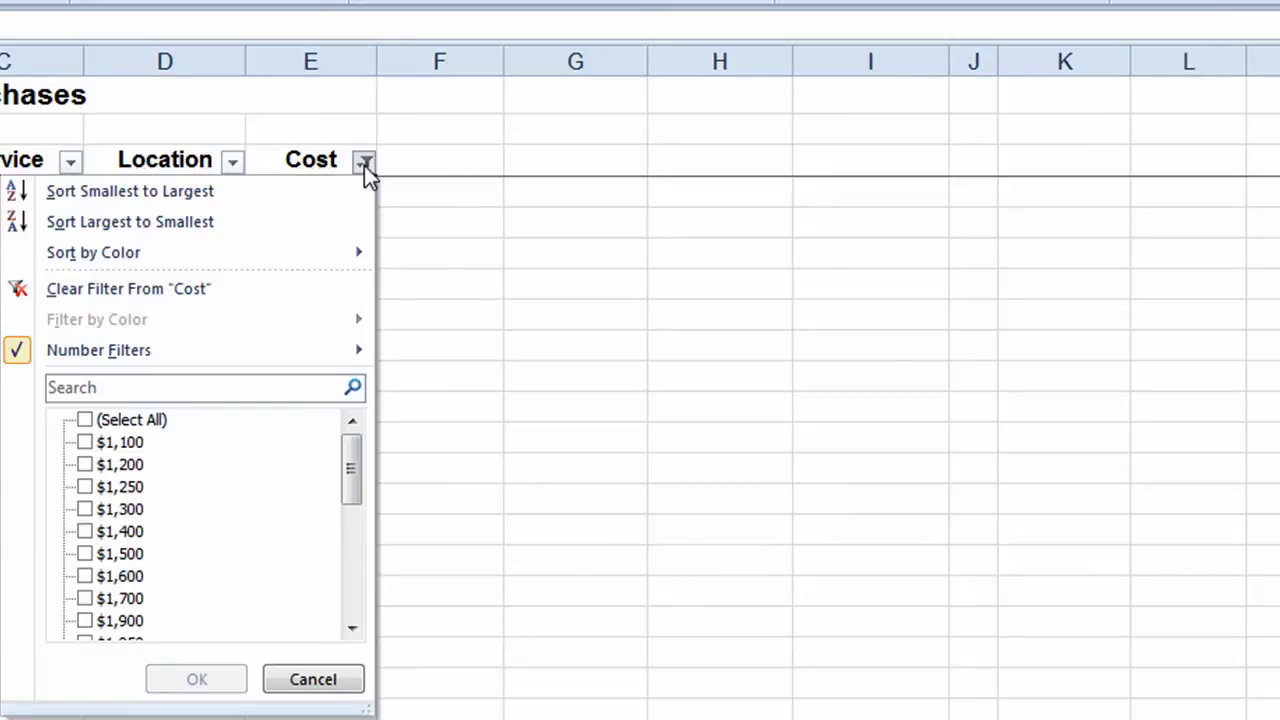
left_click(196, 294)
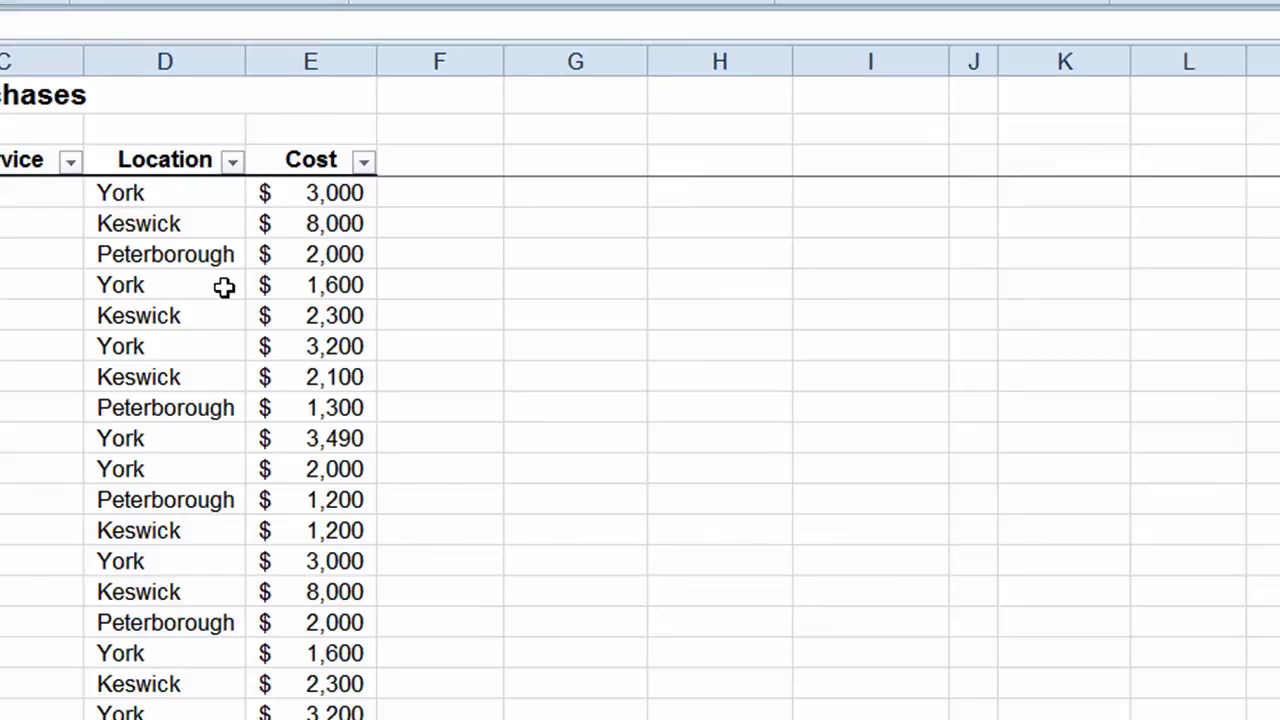
left_click(364, 163)
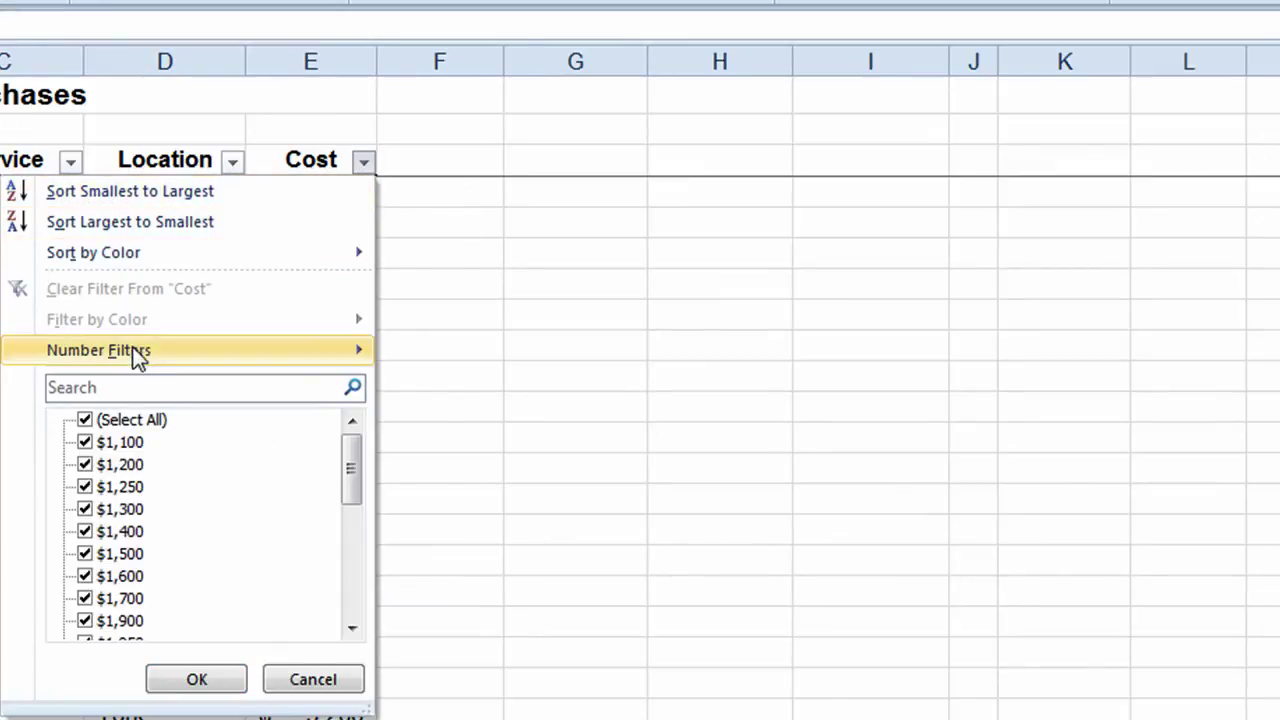
mouse_move(133, 358)
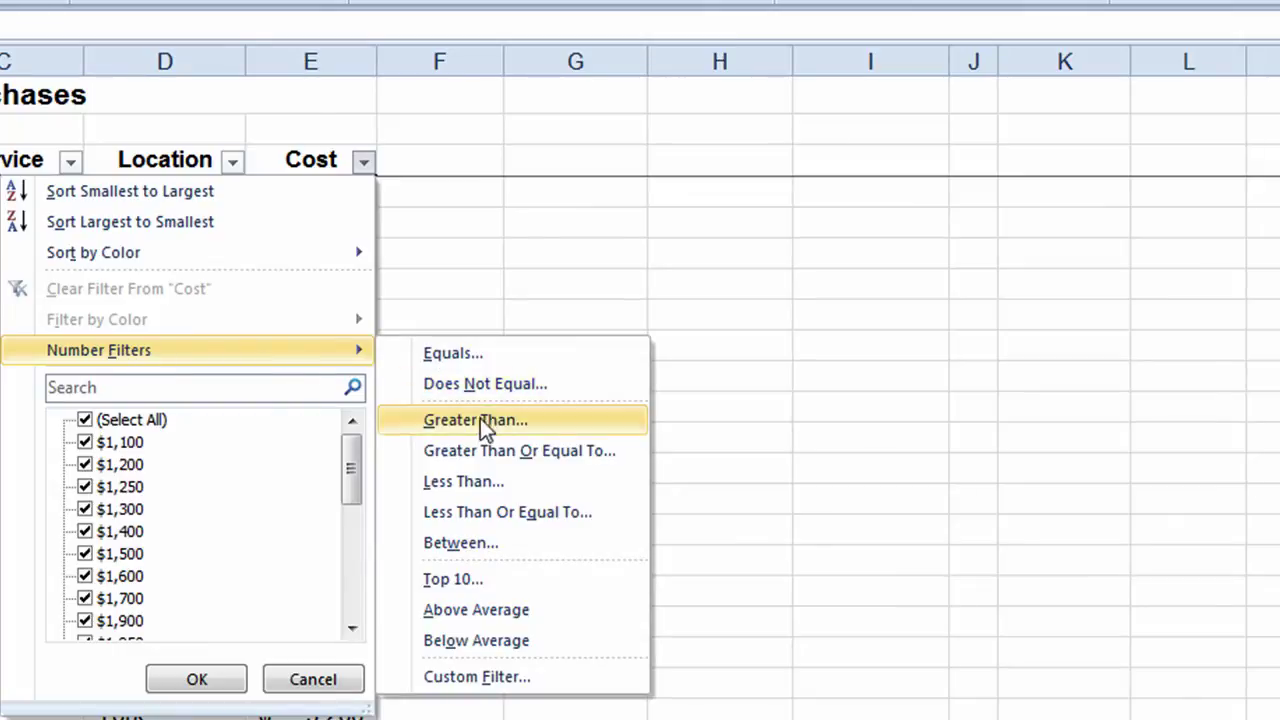
left_click(565, 610)
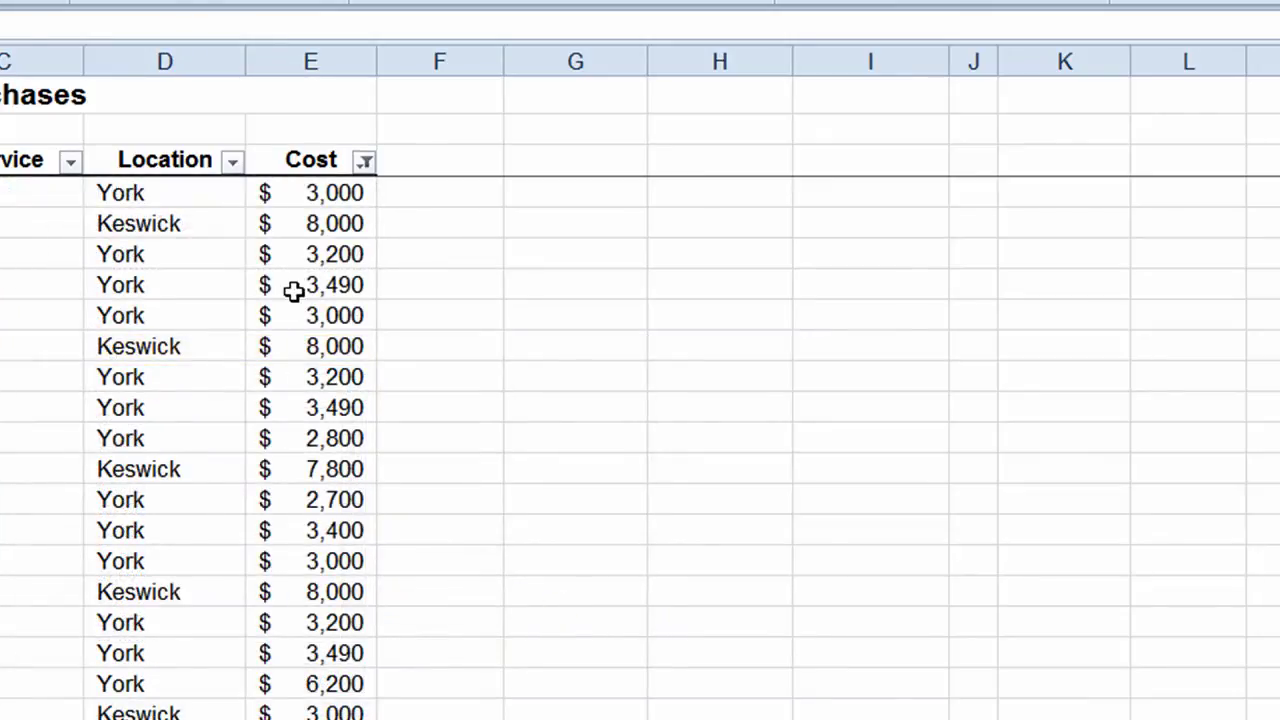
- Look through the above-average purchases and turn off filtering for the whole list
scroll(293, 290, "down", 6)
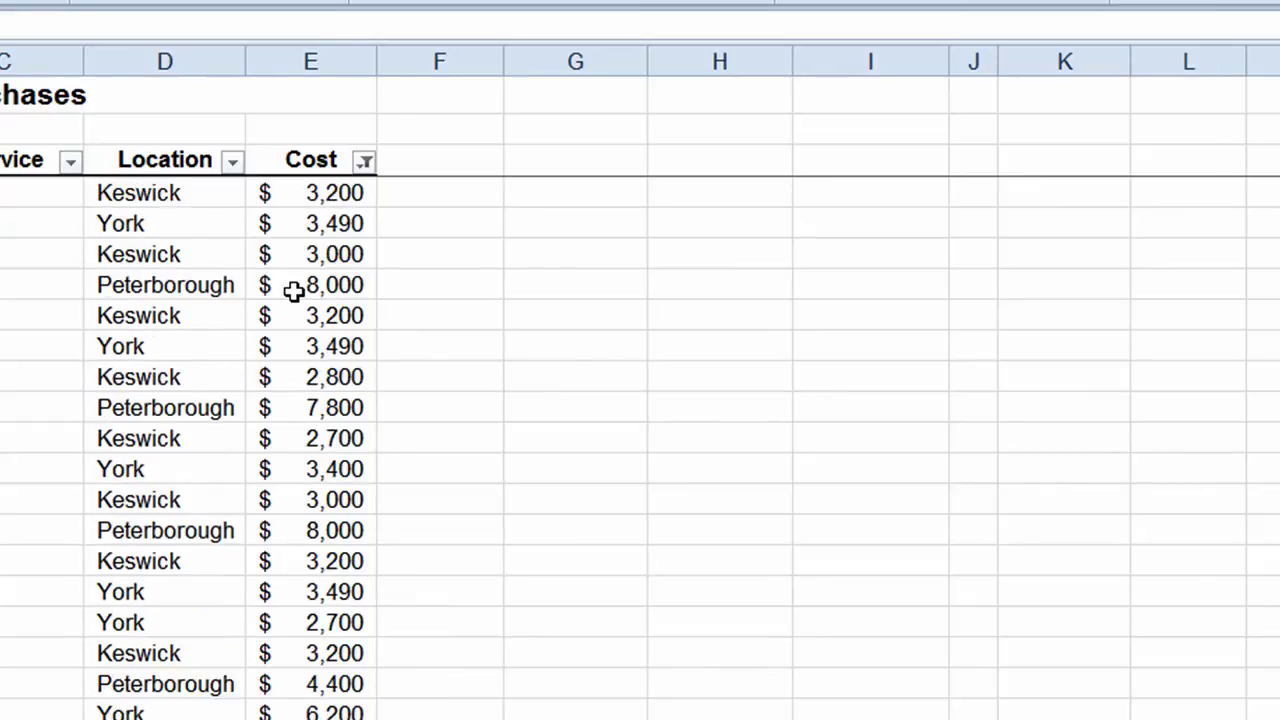
scroll(293, 290, "down", 8)
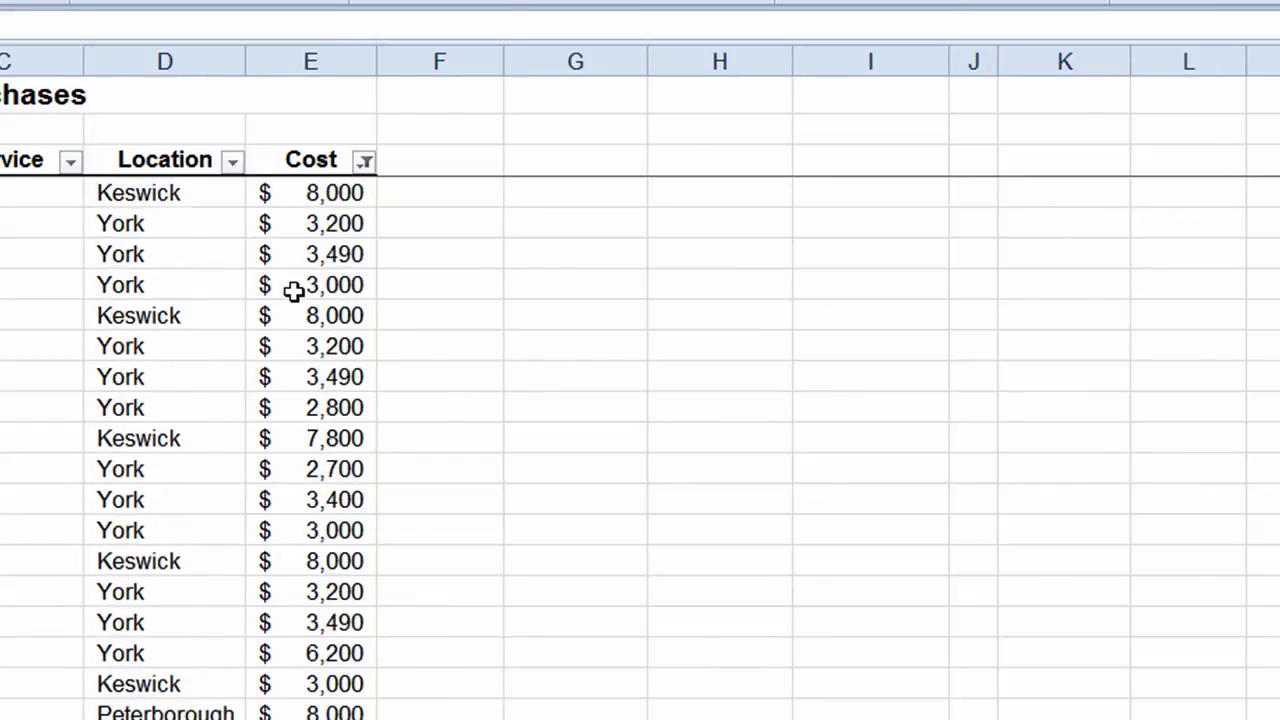
scroll(293, 290, "up", 1)
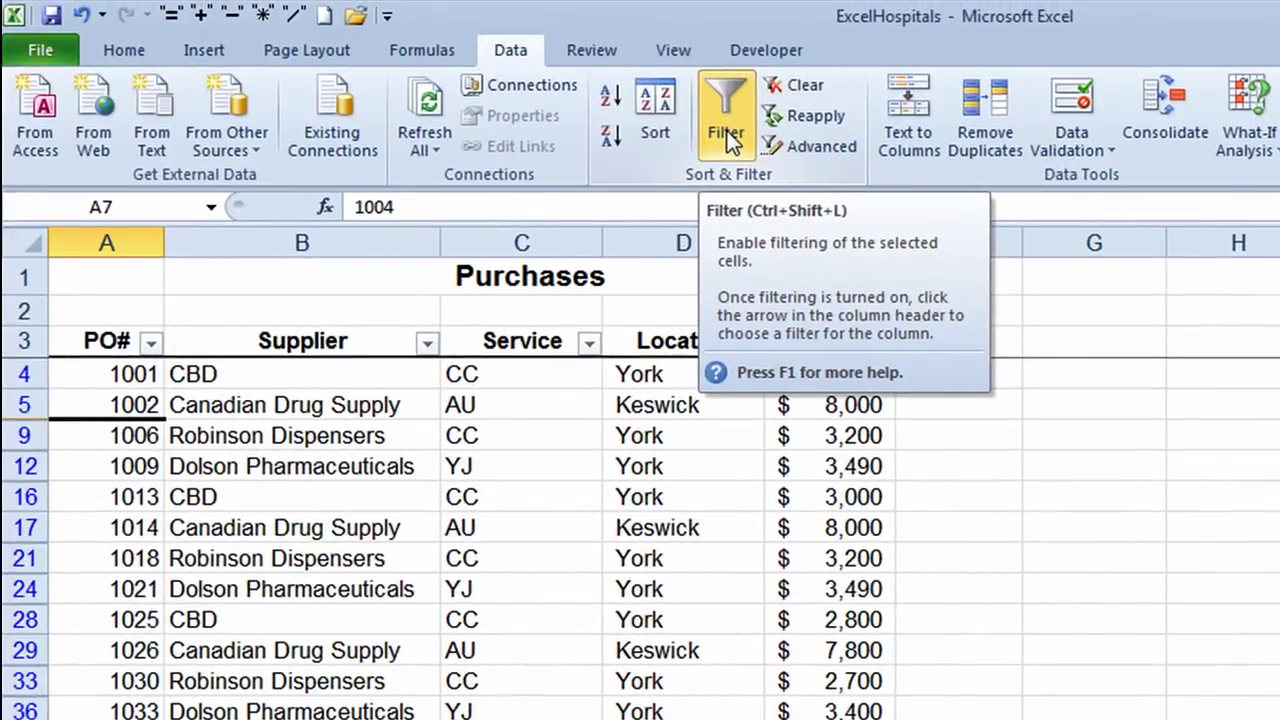
left_click(348, 8)
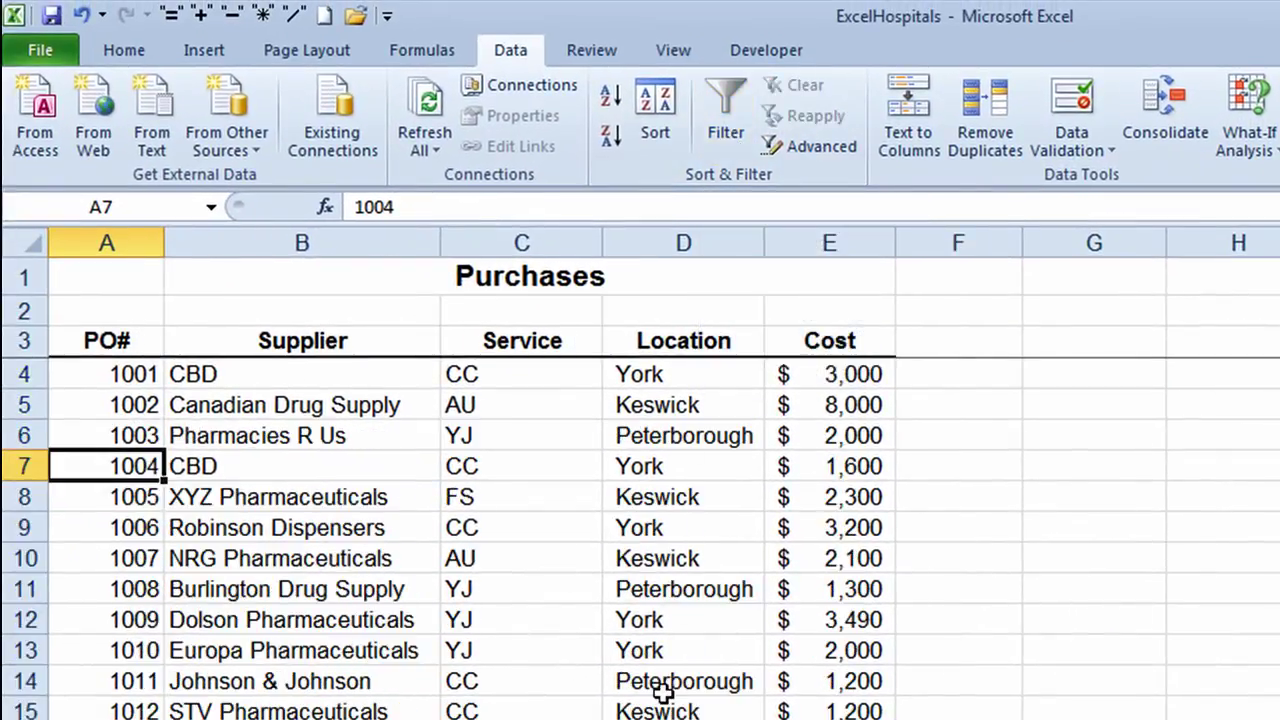